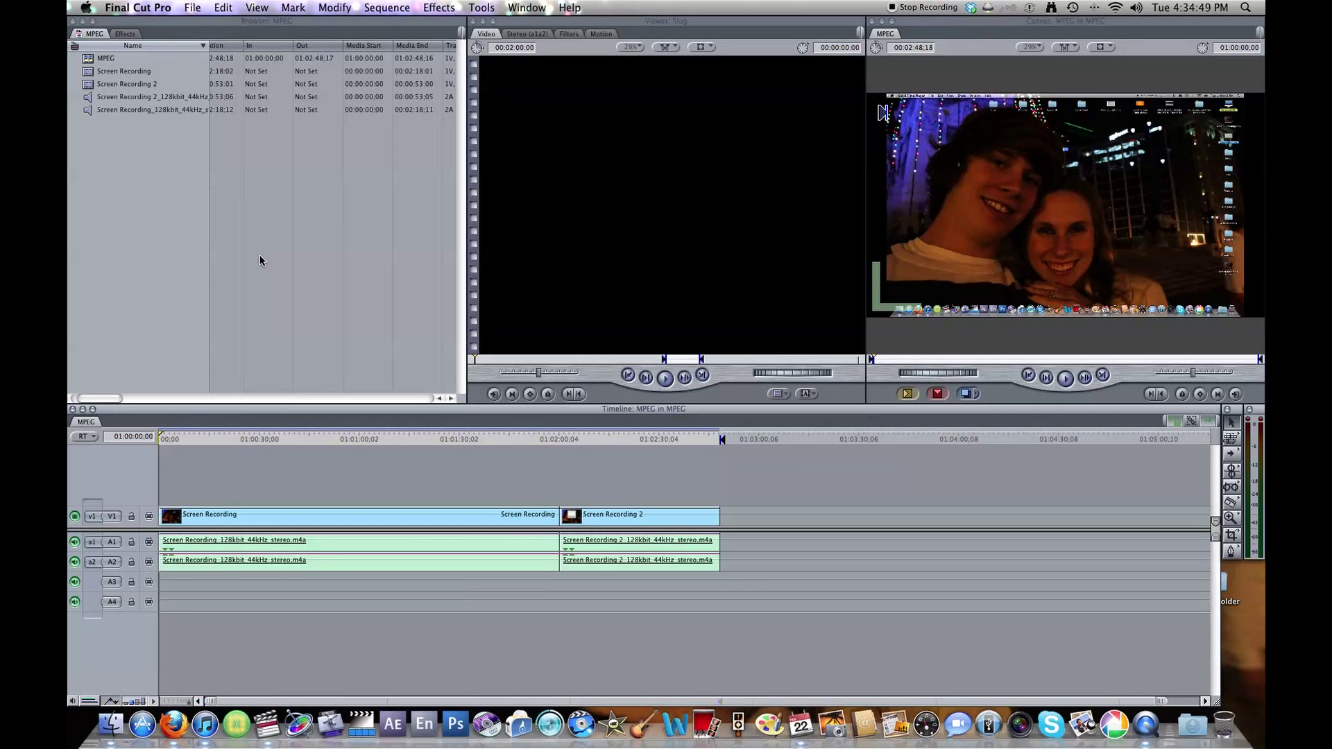
# Send the MPEG sequence from Final Cut Pro to Compressor using File > Send To.
pyautogui.click(194, 7)
pyautogui.moveTo(250, 268)
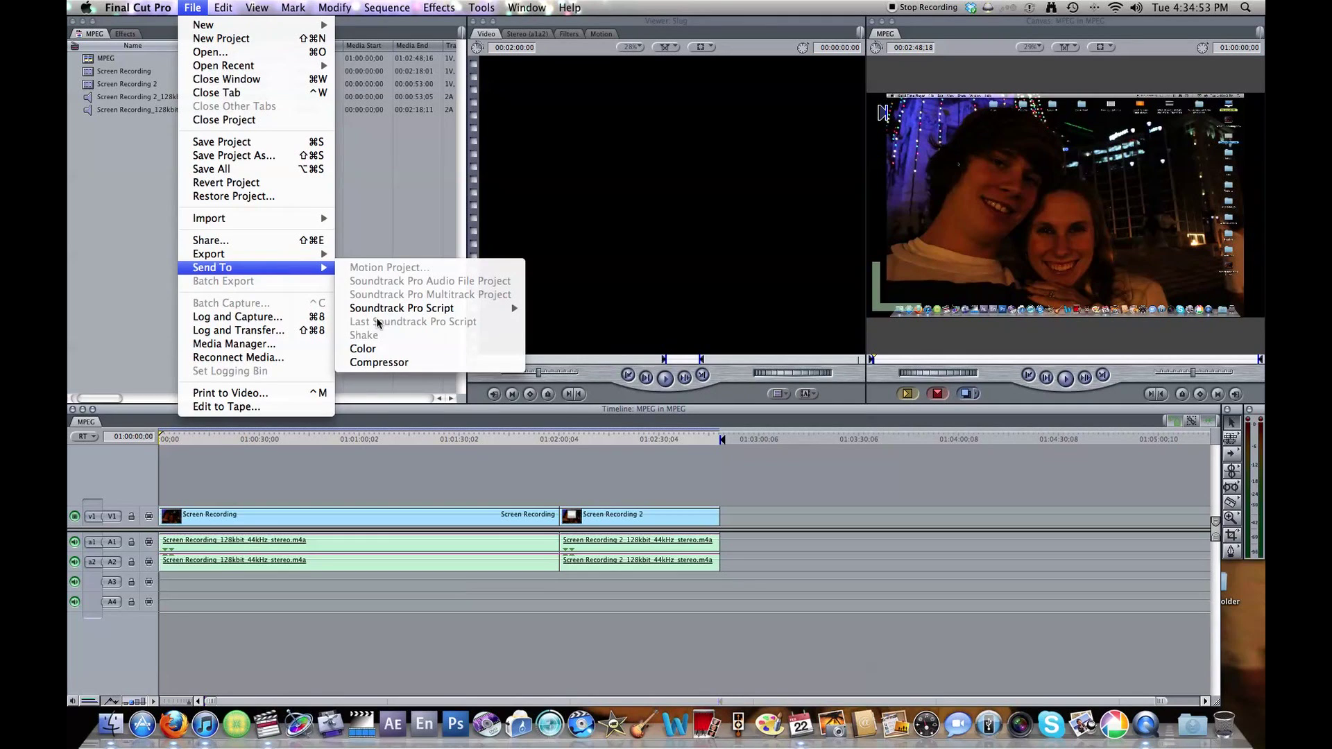
pyautogui.click(381, 363)
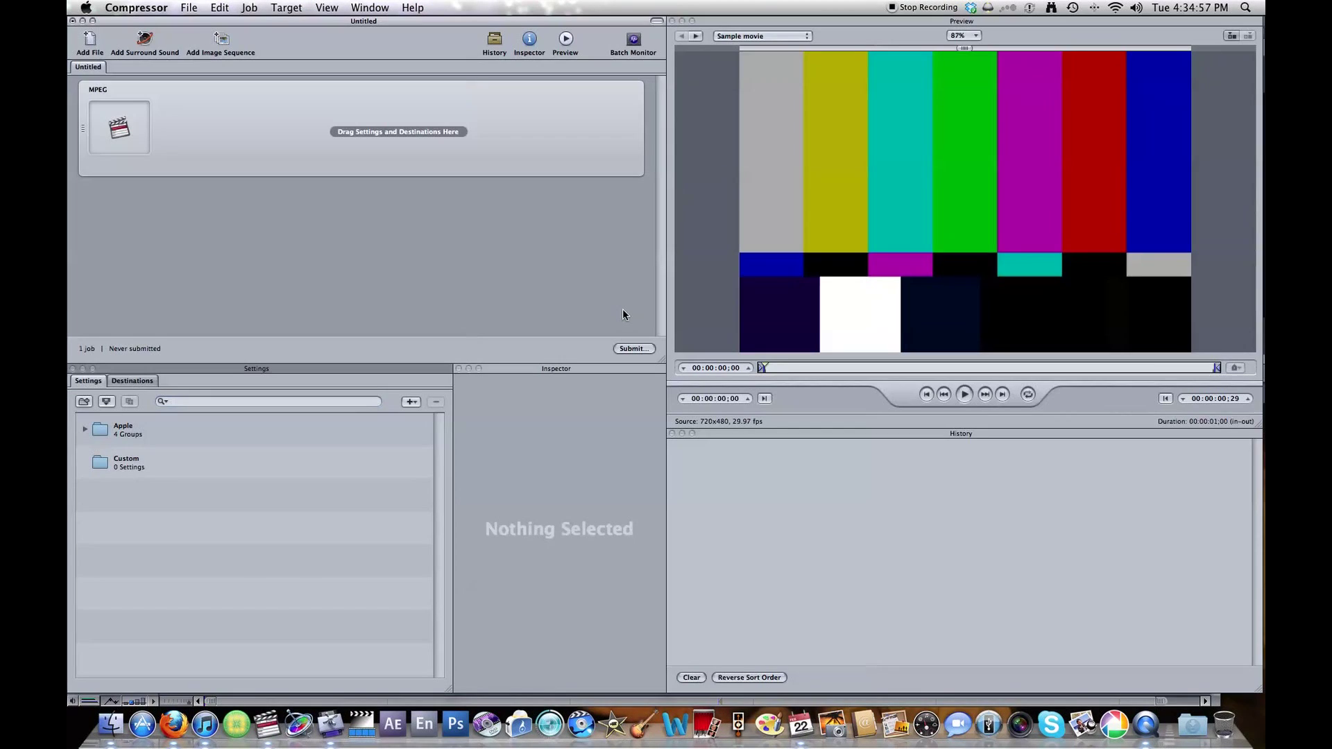
# Apply the Apple > Formats > QuickTime > QuickTime H.264 setting to the MPEG job.
pyautogui.click(85, 430)
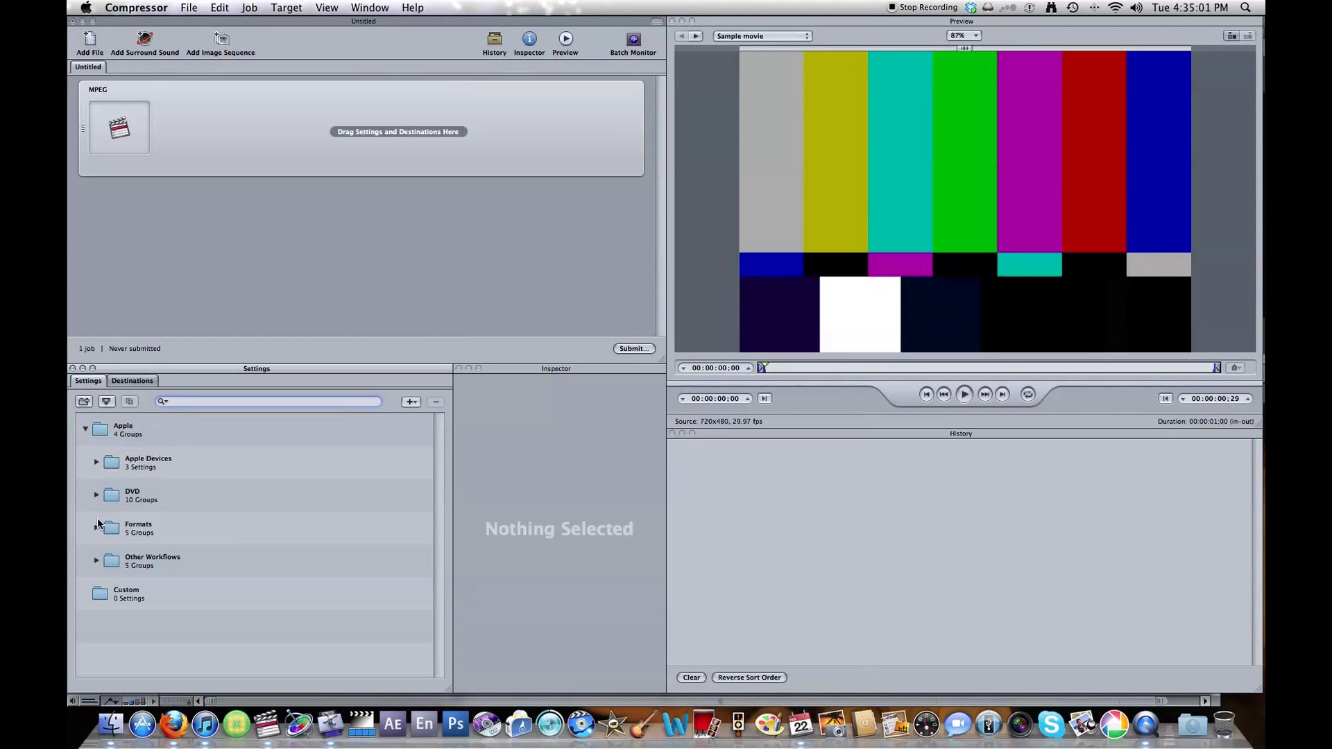
pyautogui.click(96, 528)
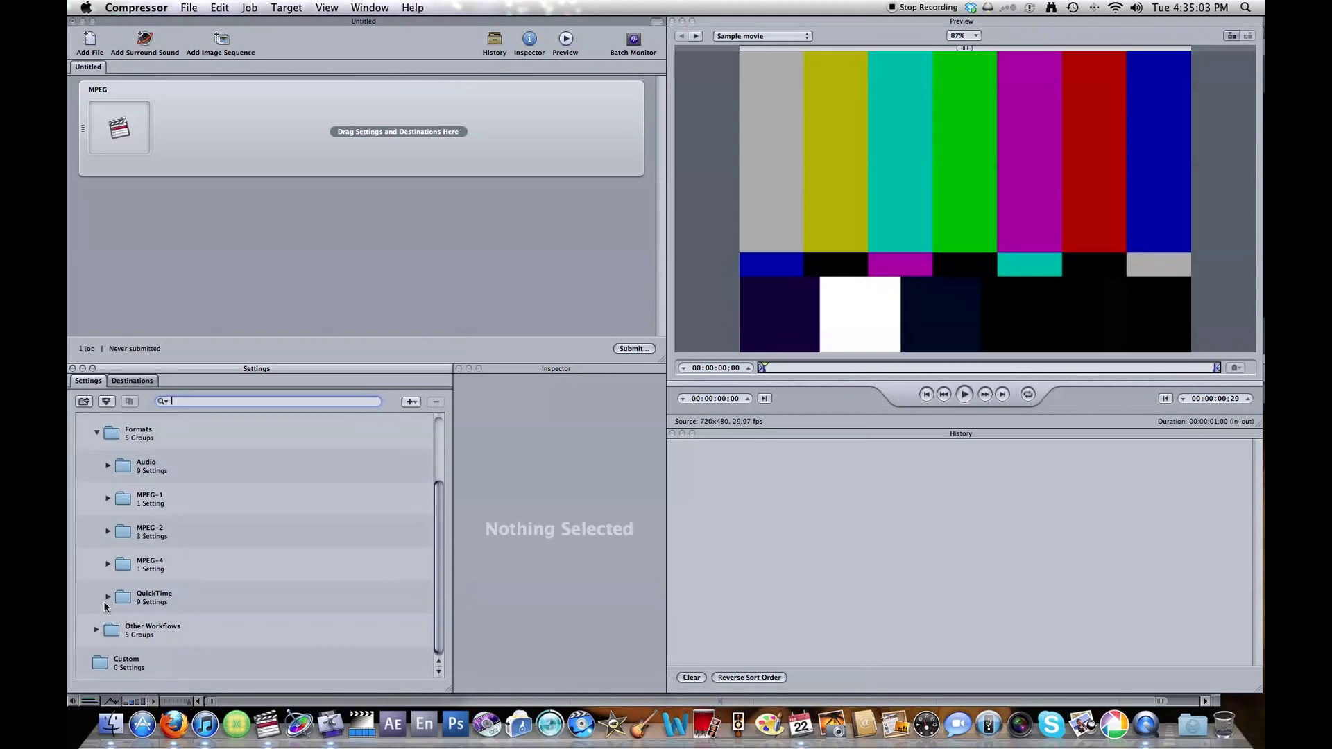
pyautogui.click(109, 598)
pyautogui.click(108, 598)
pyautogui.scroll(-5, 135, 593)
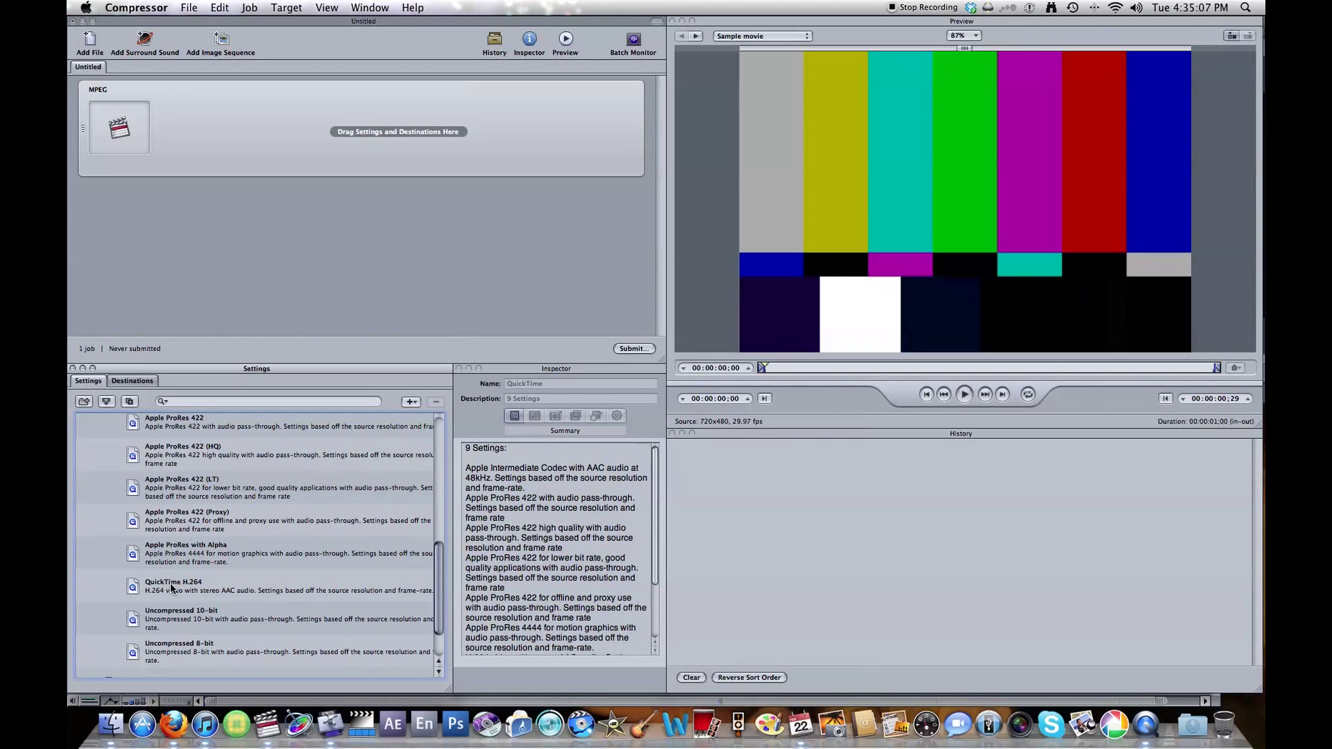
pyautogui.moveTo(180, 589); pyautogui.dragTo(238, 109)
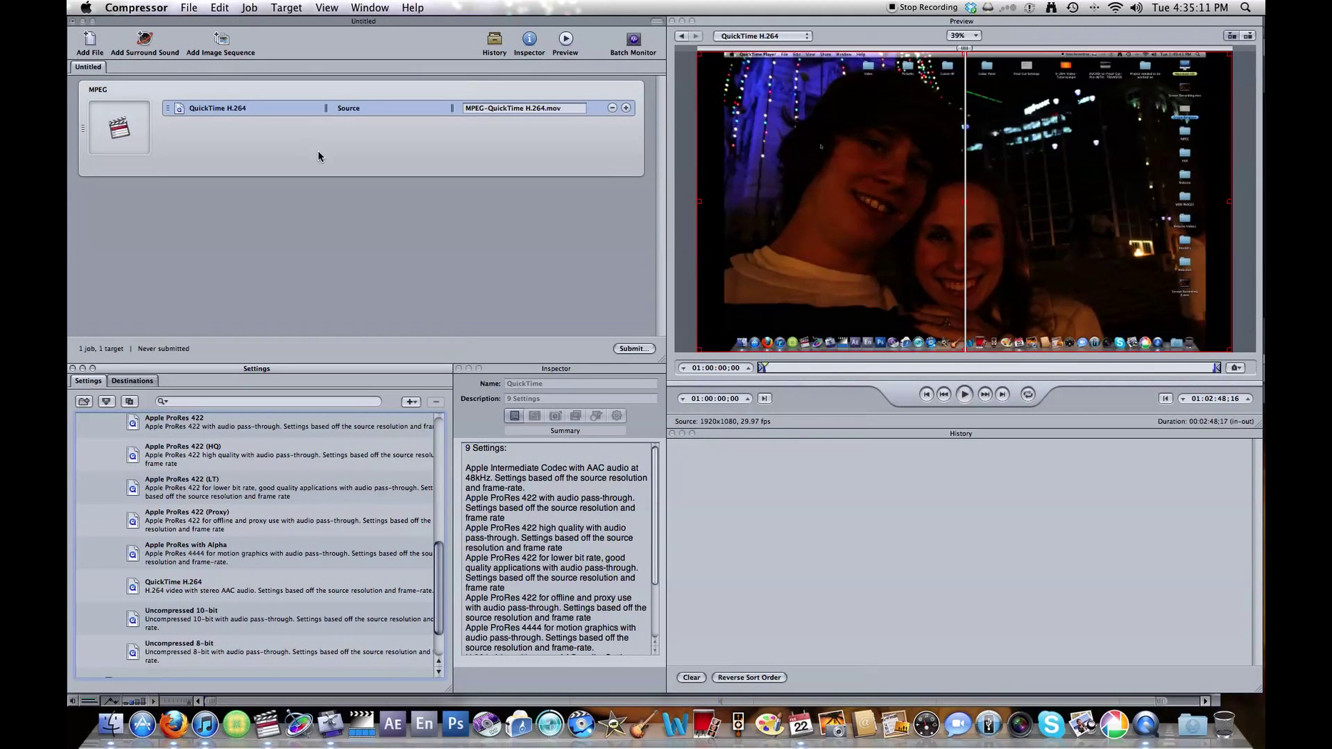
pyautogui.rightClick(361, 106)
pyautogui.moveTo(400, 174)
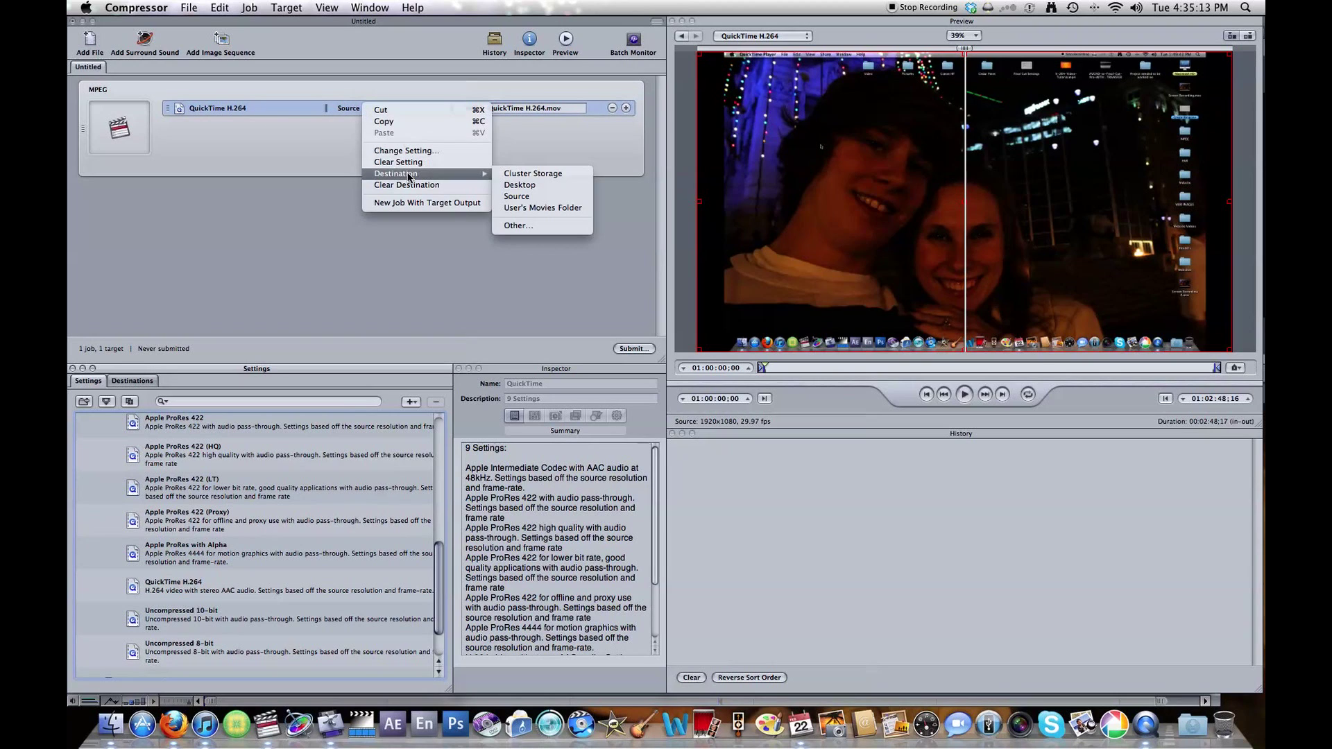
# Set the MPEG-QuickTime H.264.mov target's output destination to the Desktop.
pyautogui.click(519, 185)
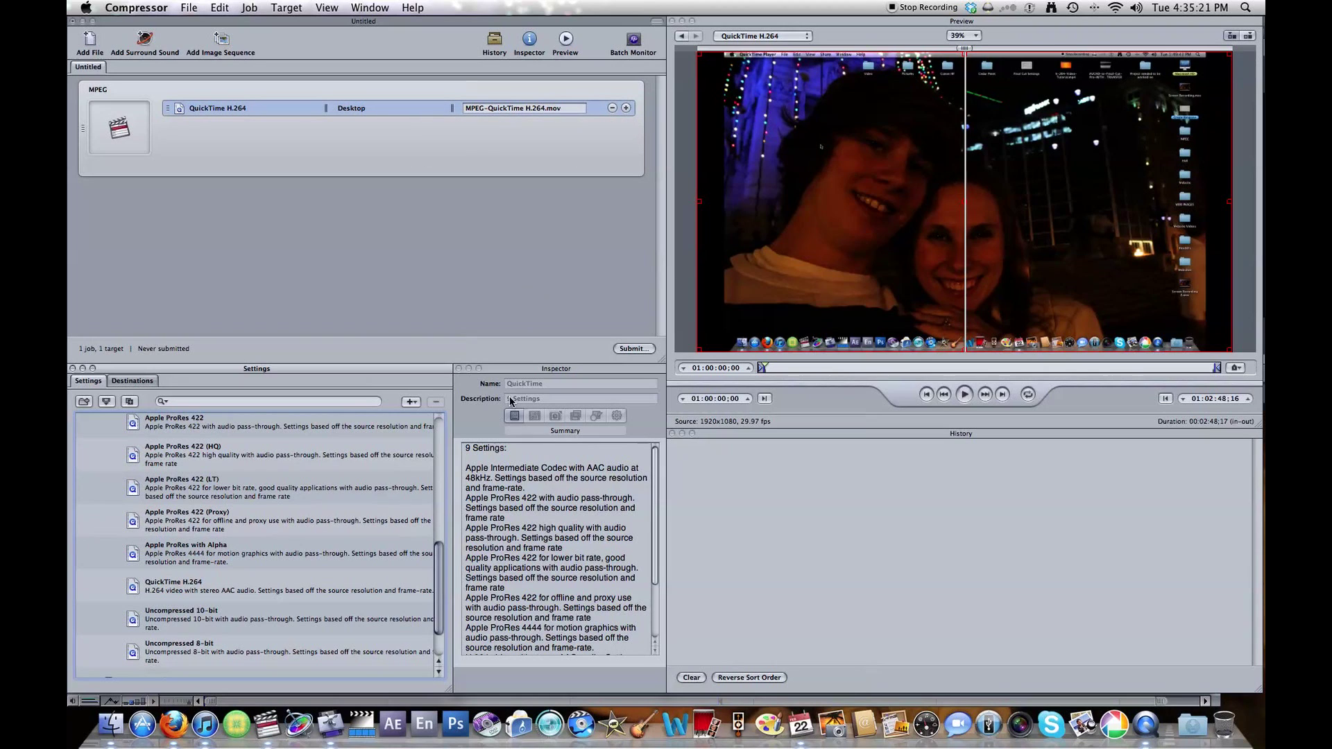
pyautogui.click(480, 421)
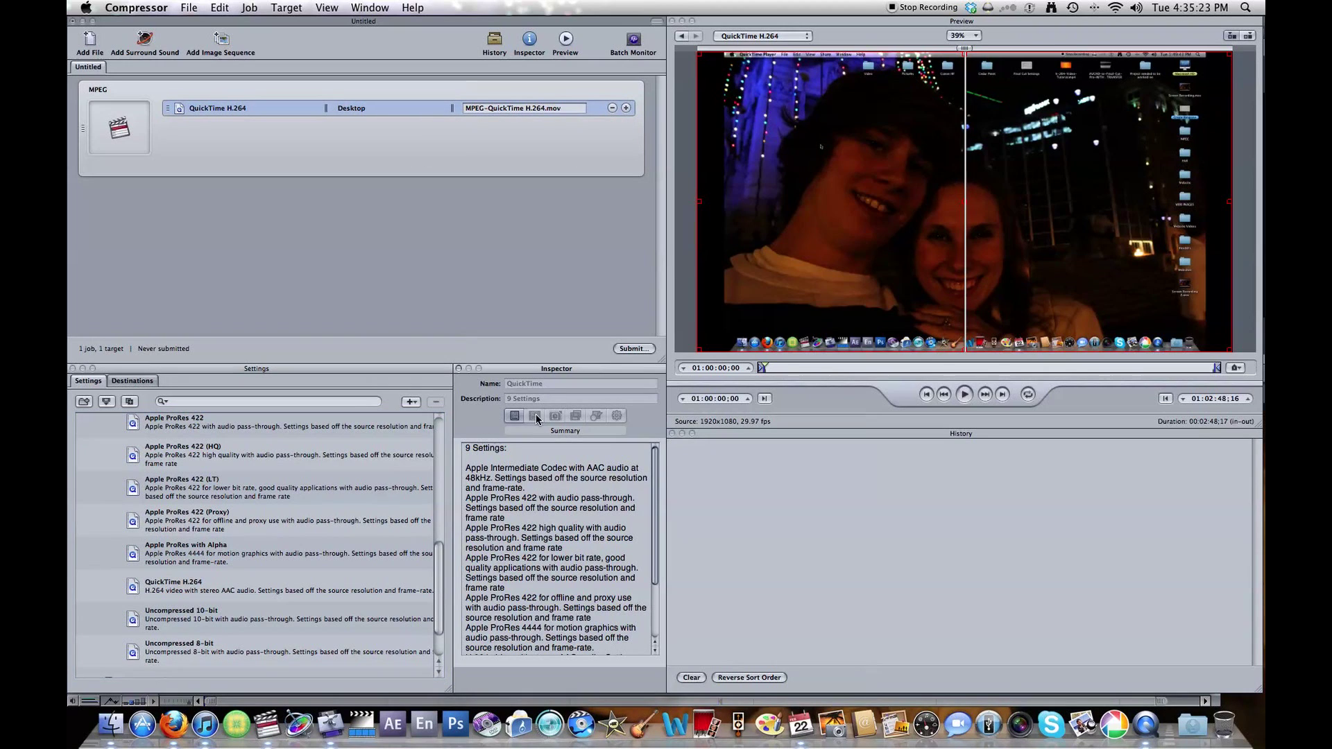
# Select the H.264 target and open Video Settings from its Inspector Encoder tab.
pyautogui.click(268, 110)
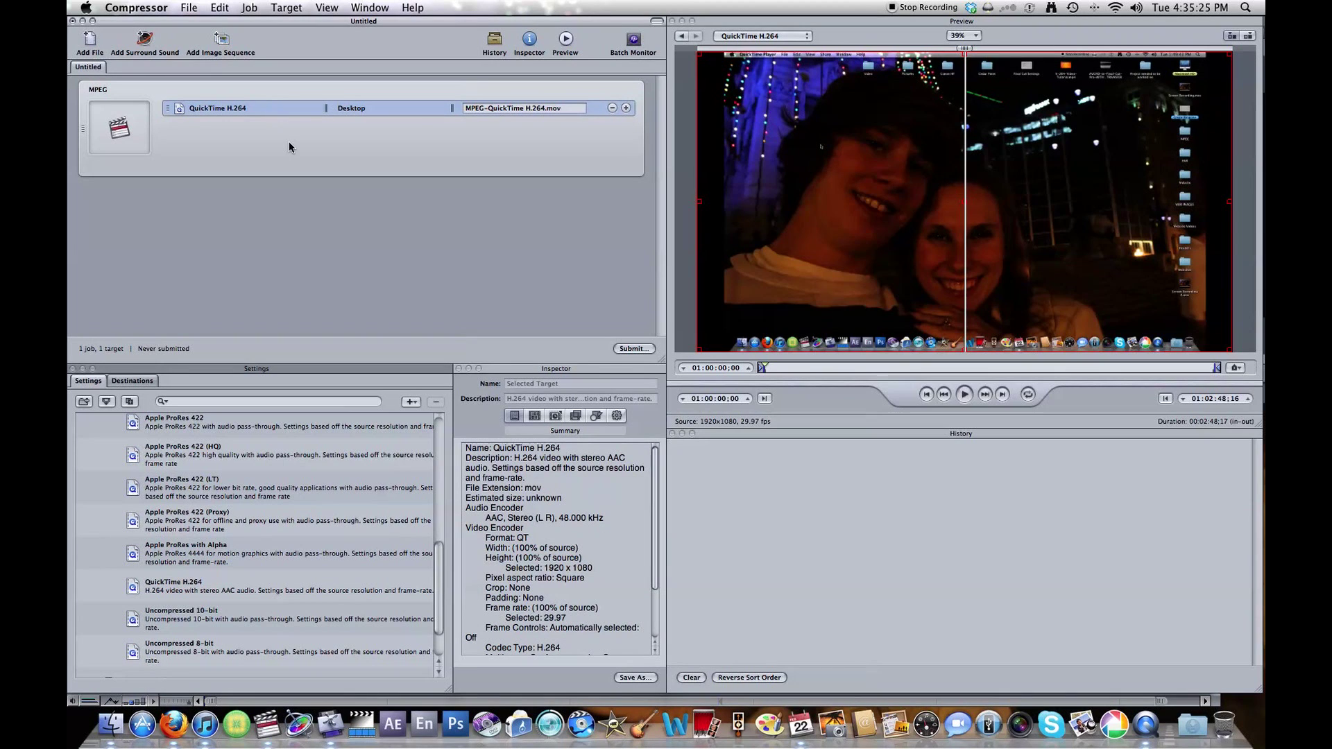
pyautogui.click(535, 416)
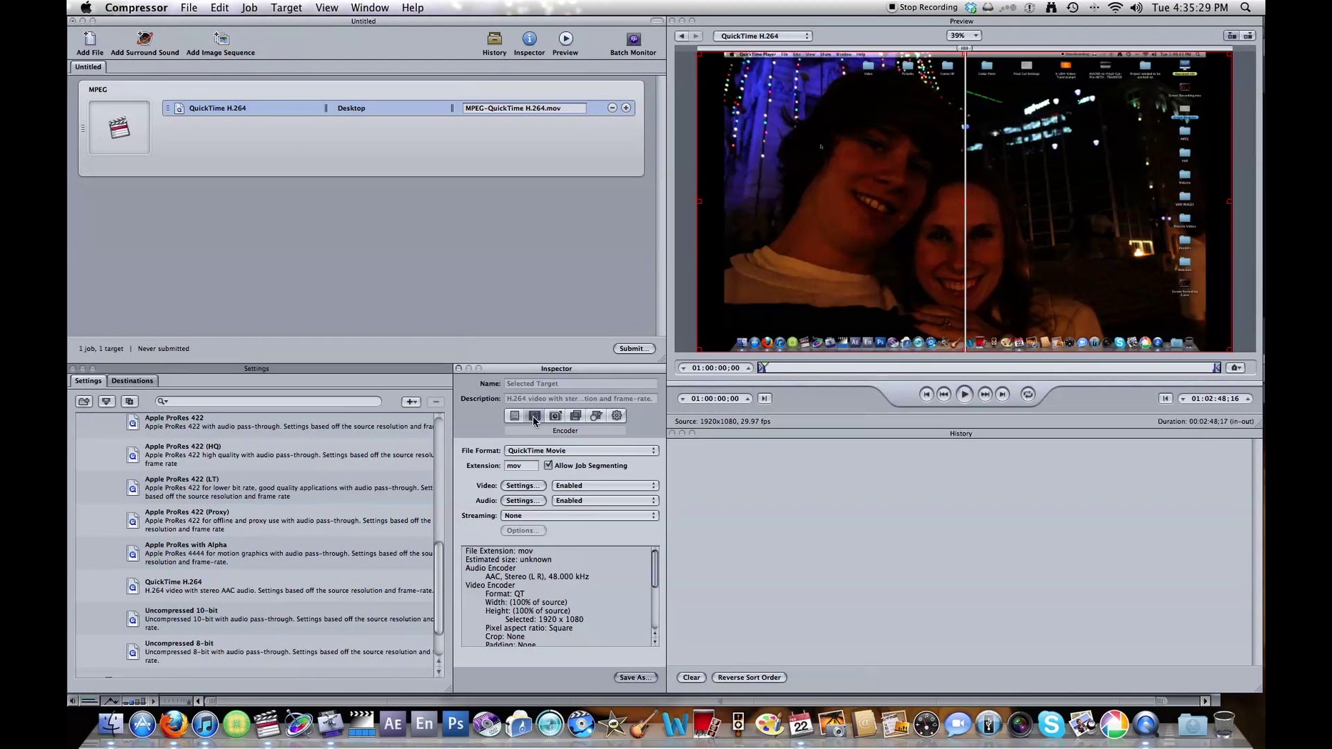
pyautogui.click(523, 486)
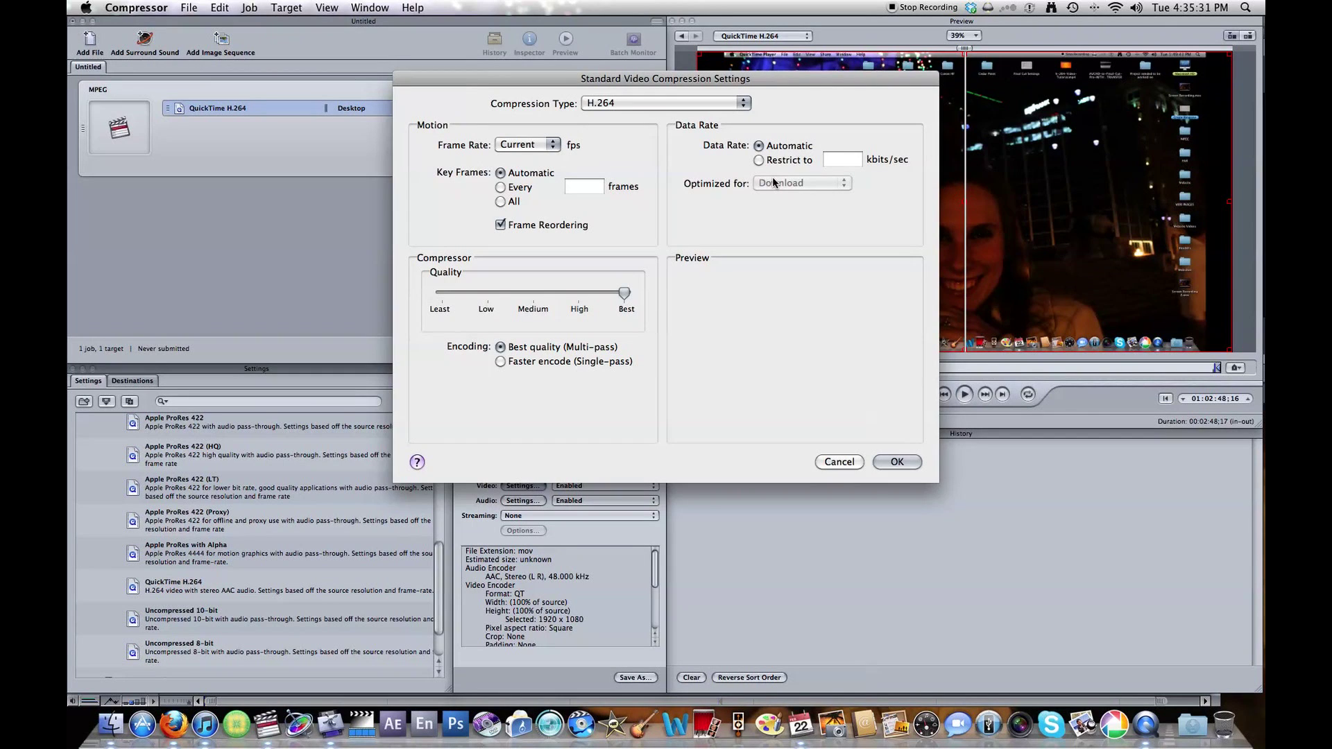
# Restrict the H.264 video data rate to 100000 kbits/sec at High quality and confirm.
pyautogui.click(760, 161)
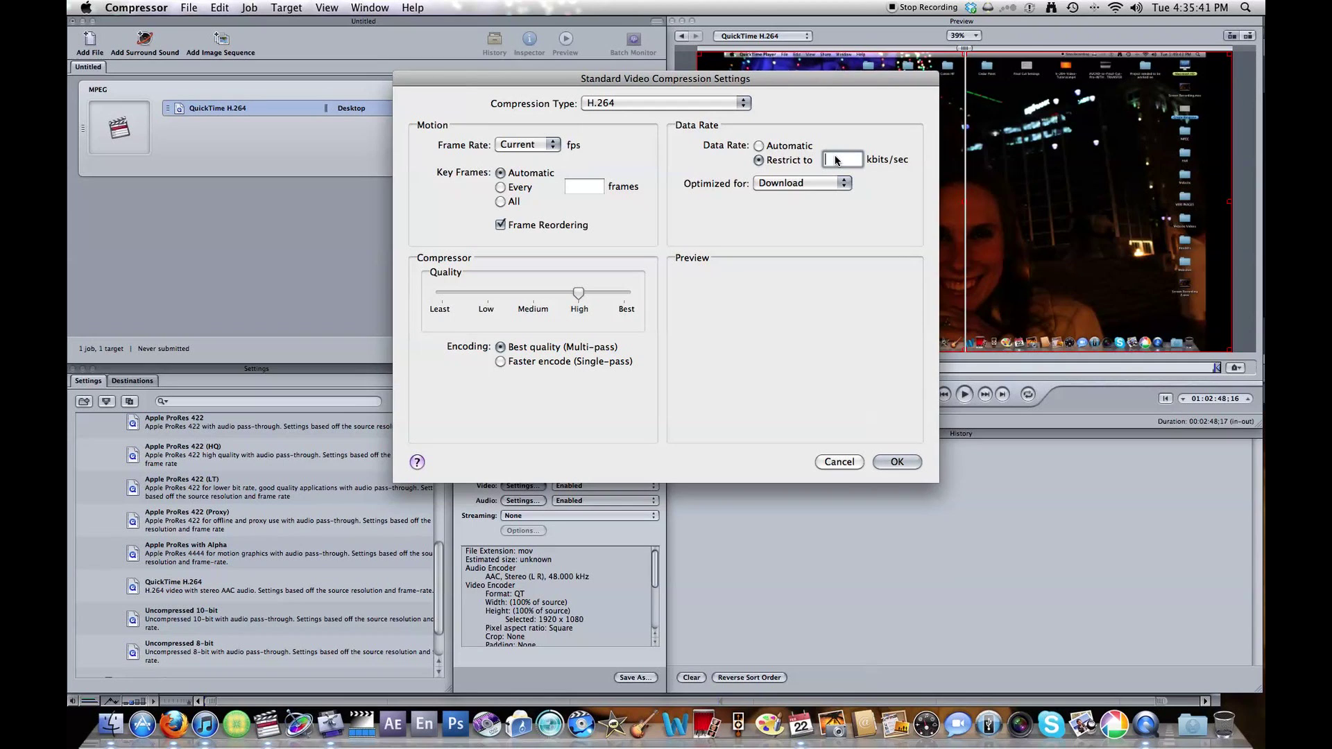
pyautogui.write('1')
pyautogui.write('00000')
pyautogui.click(896, 462)
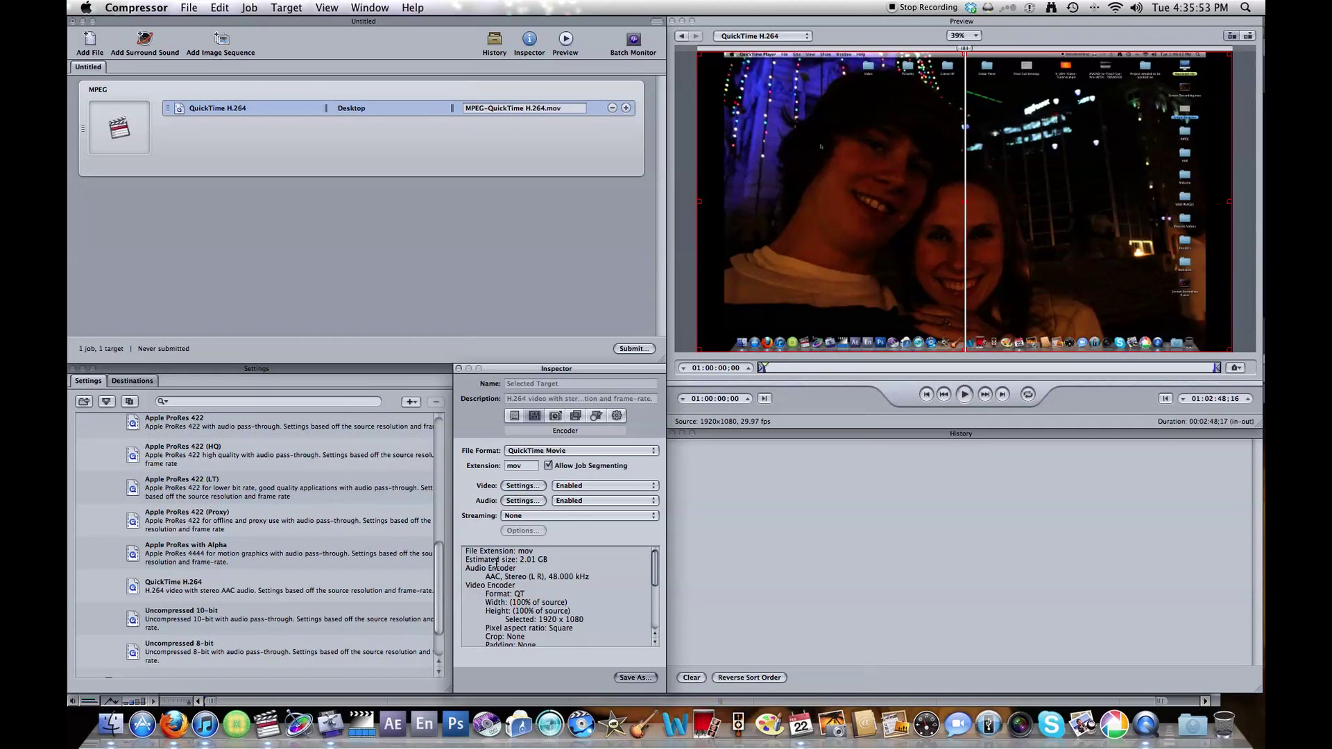
# Lower the restricted data rate from 100000 to 90000 kbits/sec and confirm.
pyautogui.click(522, 487)
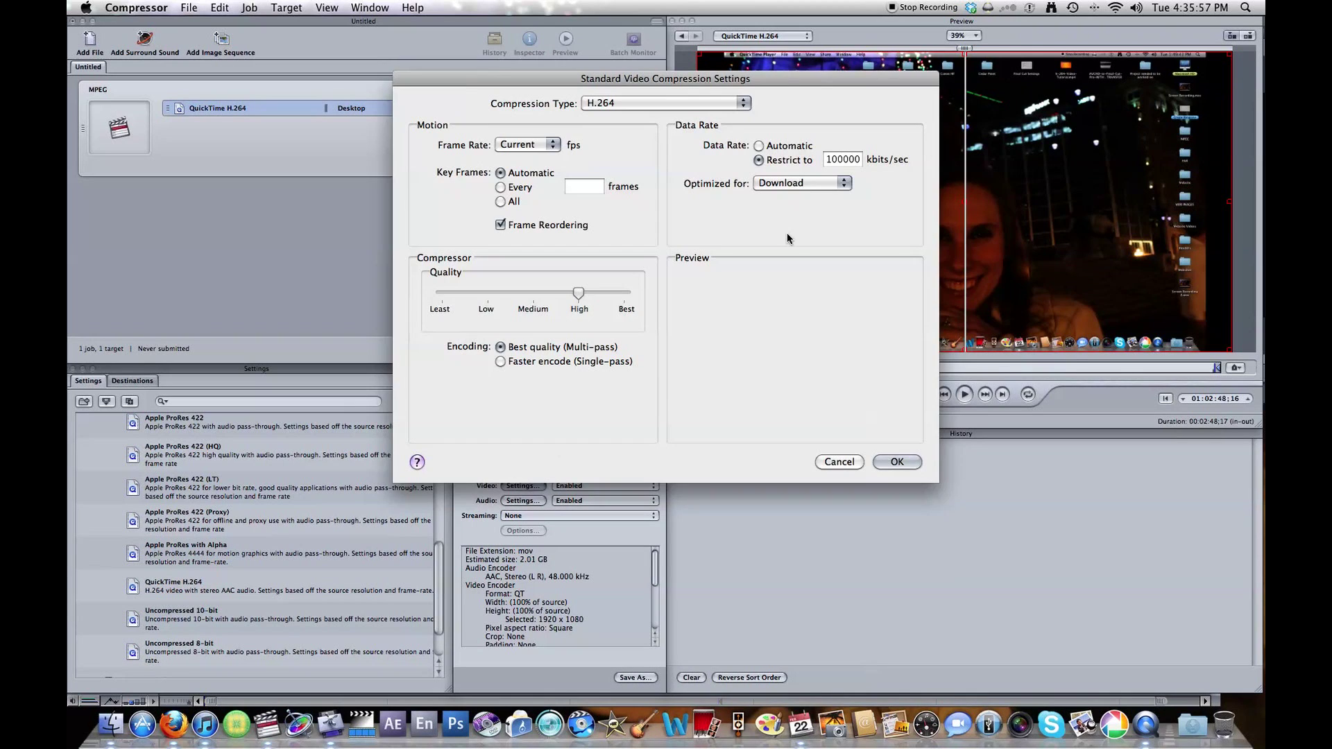
pyautogui.click(839, 161)
pyautogui.press('BackSpace')
pyautogui.press('BackSpace')
pyautogui.press('BackSpace')
pyautogui.write('9')
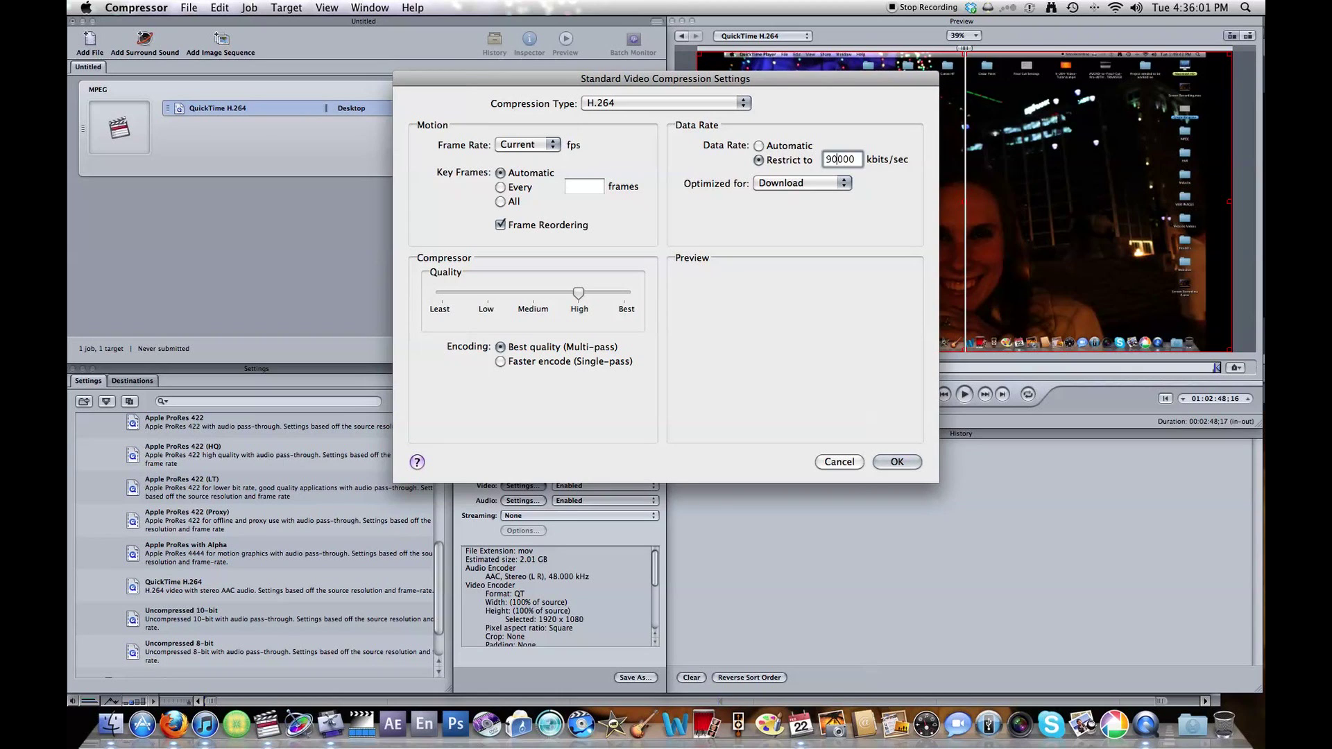
pyautogui.click(890, 462)
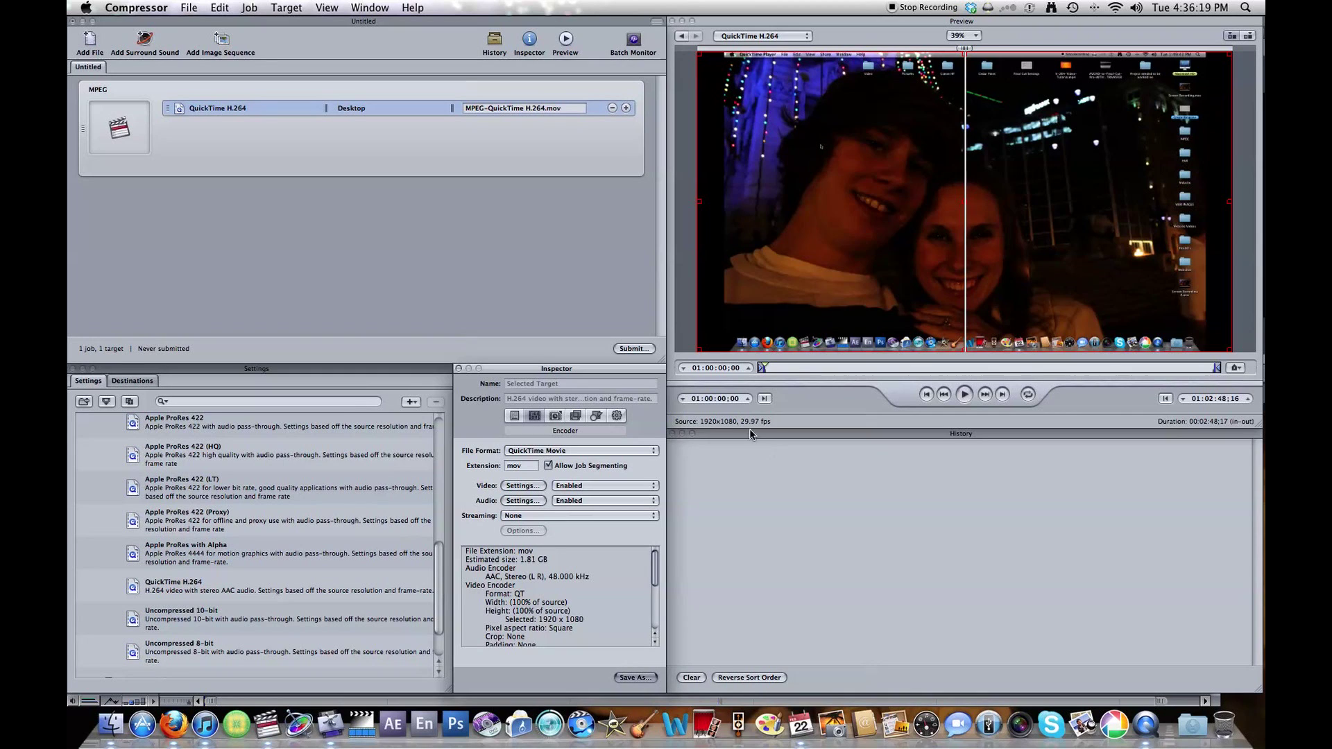
# Submit the Untitled batch for encoding and confirm it in the submit sheet.
pyautogui.click(625, 351)
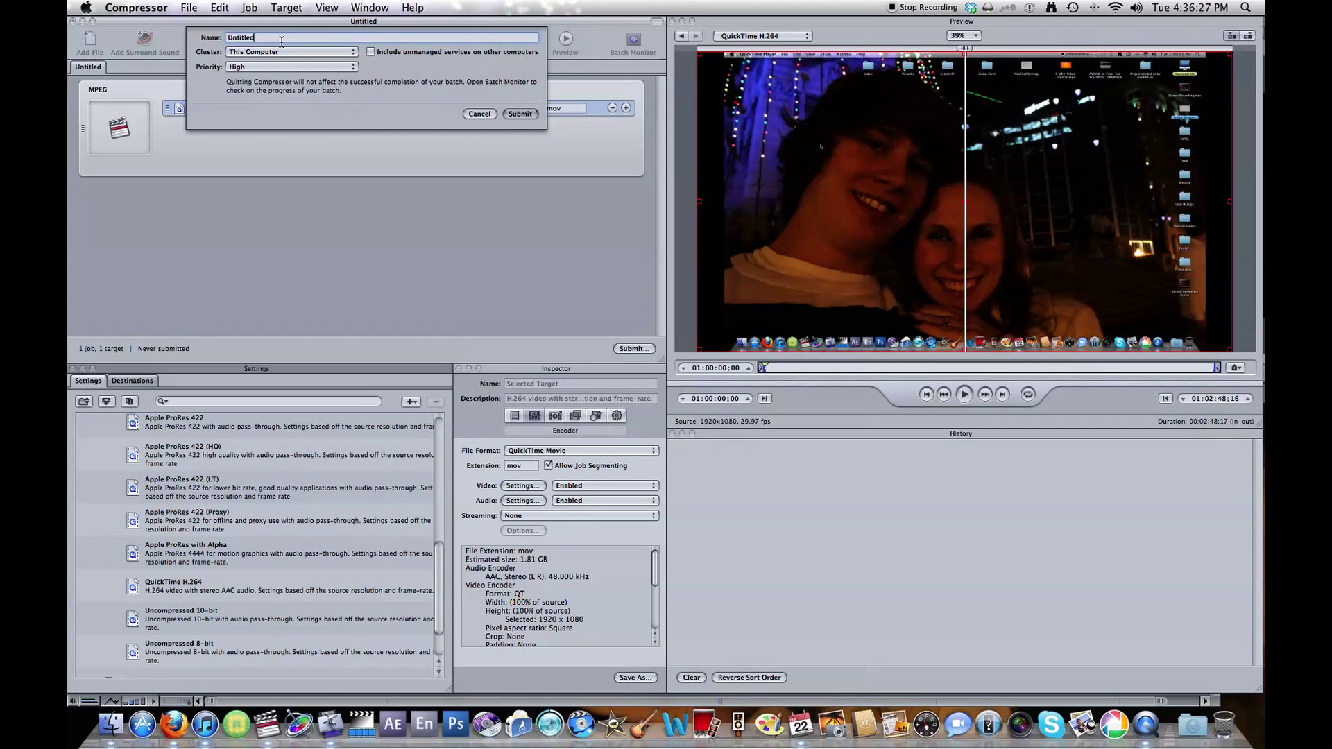
pyautogui.click(521, 113)
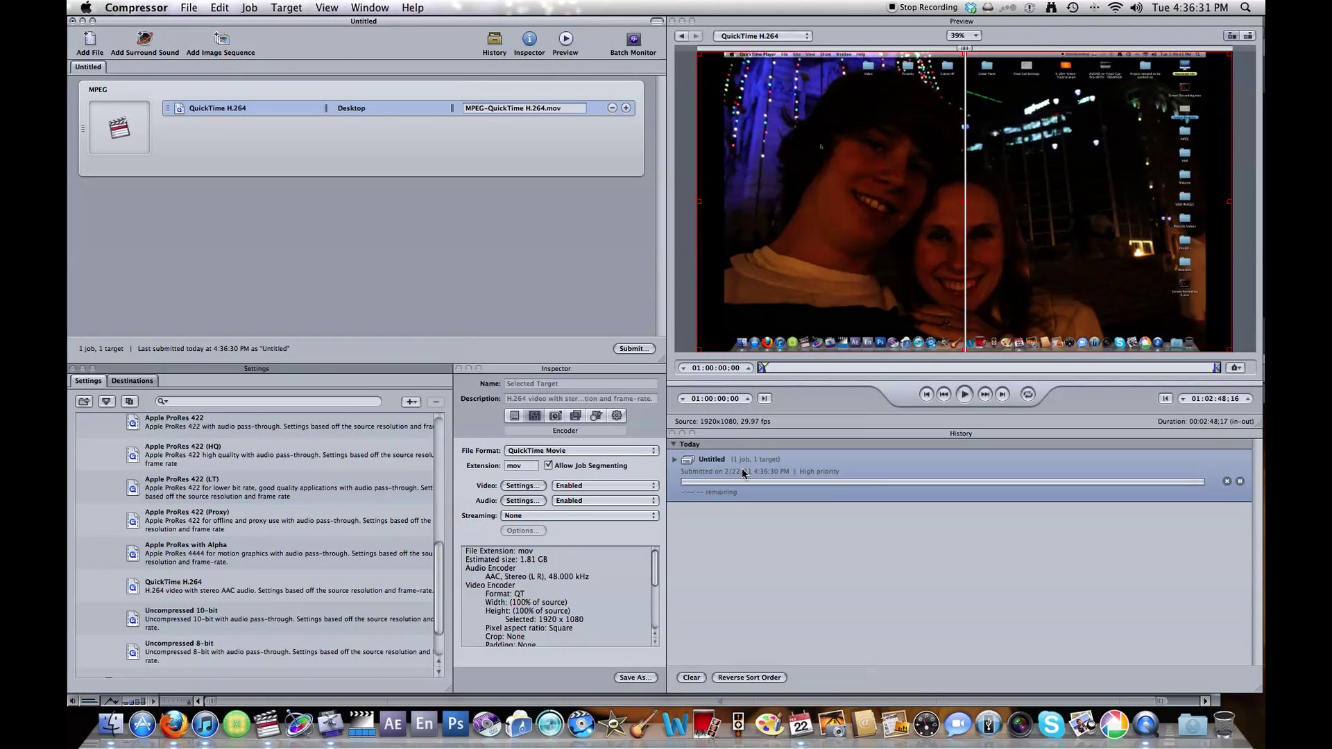